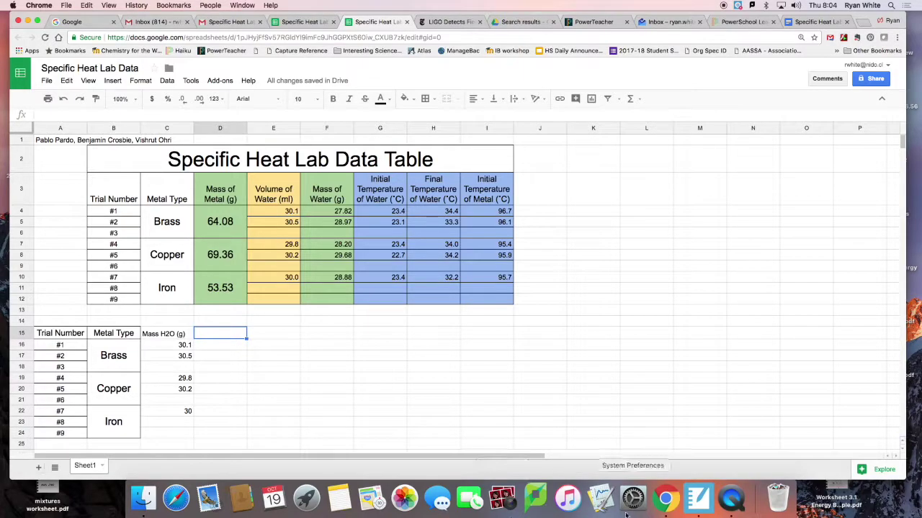
Label cell D15 with the heading 'CH2O (J/gC)'
left_click(698, 498)
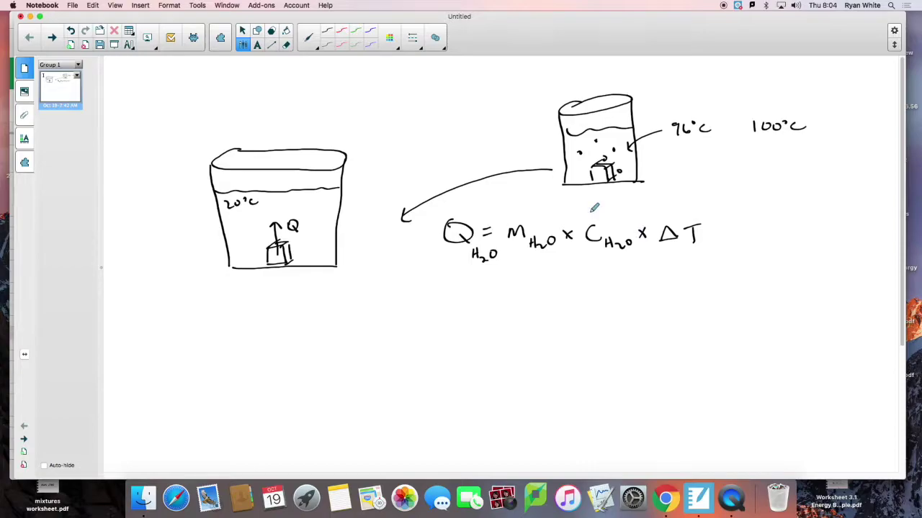
left_click(666, 498)
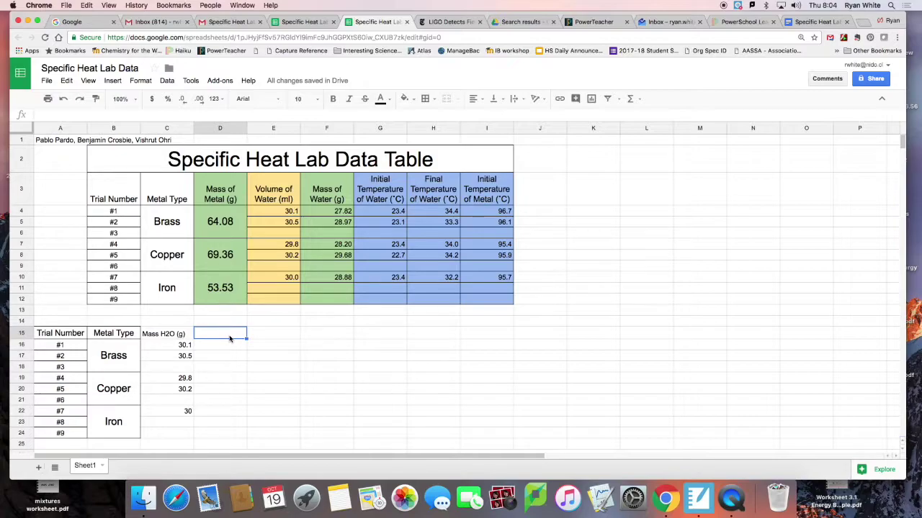
type("CH2O")
left_click(216, 336)
key("Return")
type("(")
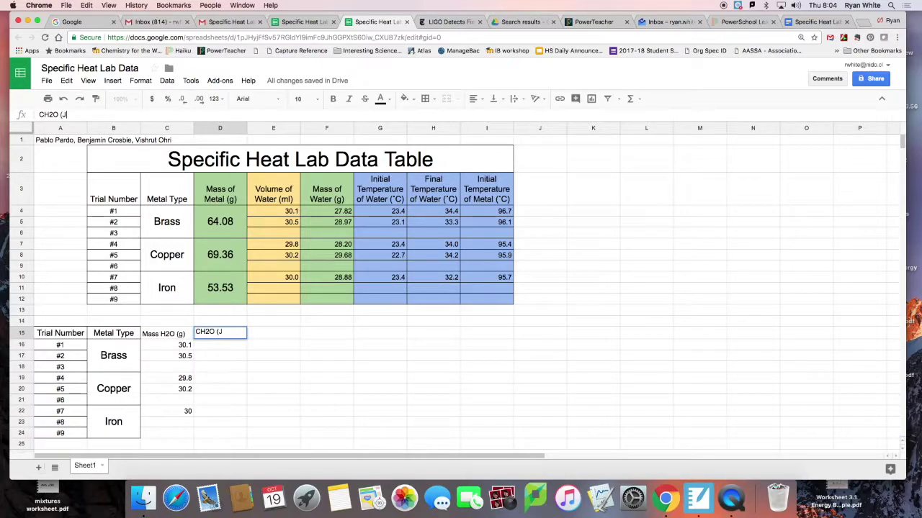
type("J/gC)")
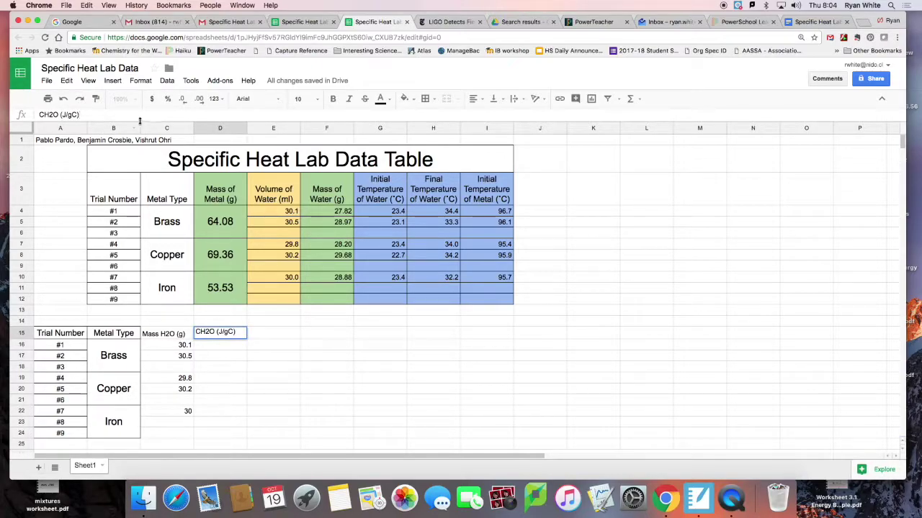
left_click(218, 348)
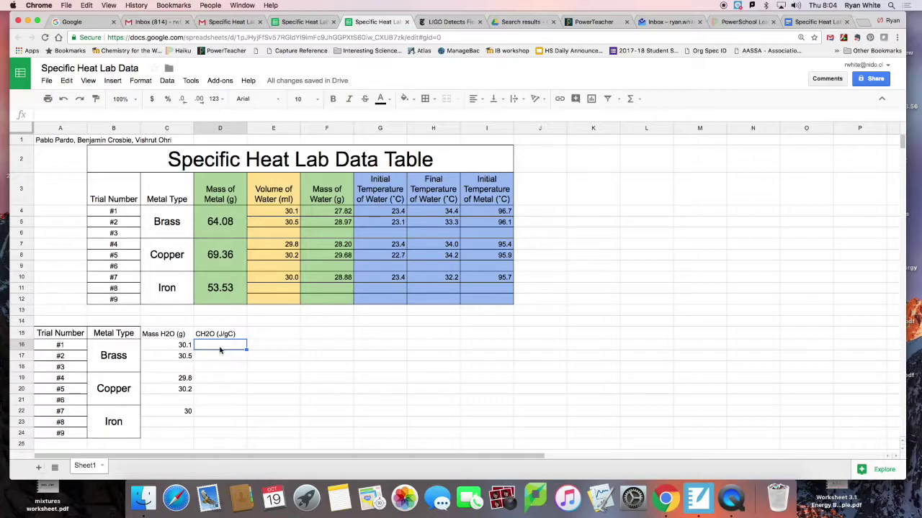
Enter 4.18 in D16 and fill it down through D24
type("4.18")
key("Return")
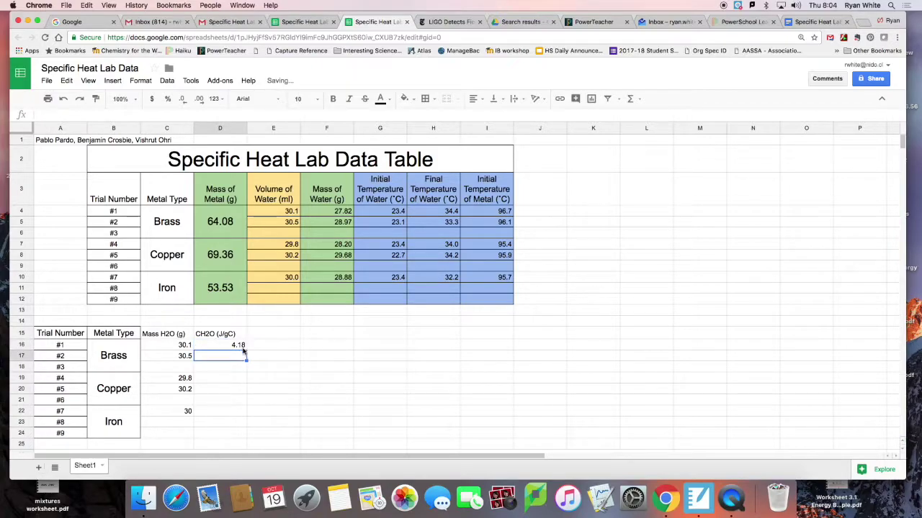
left_click(241, 347)
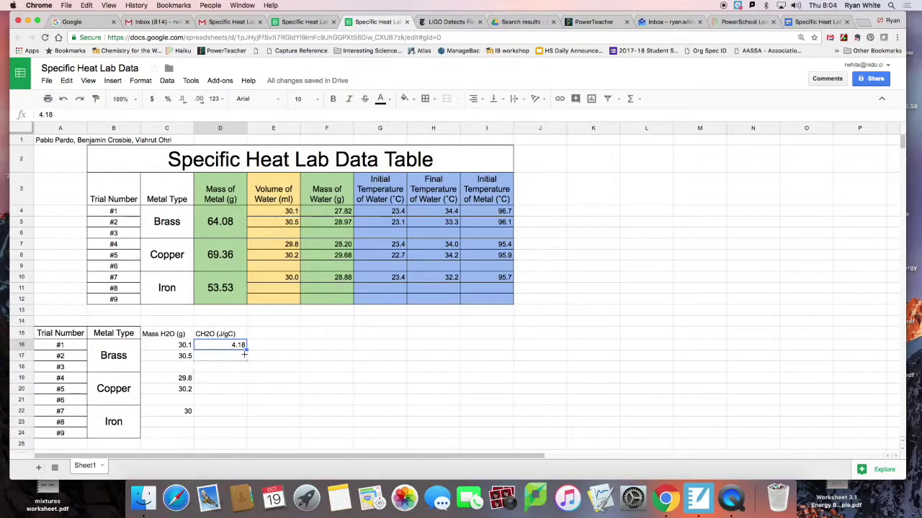
left_click_drag(243, 348, 244, 430)
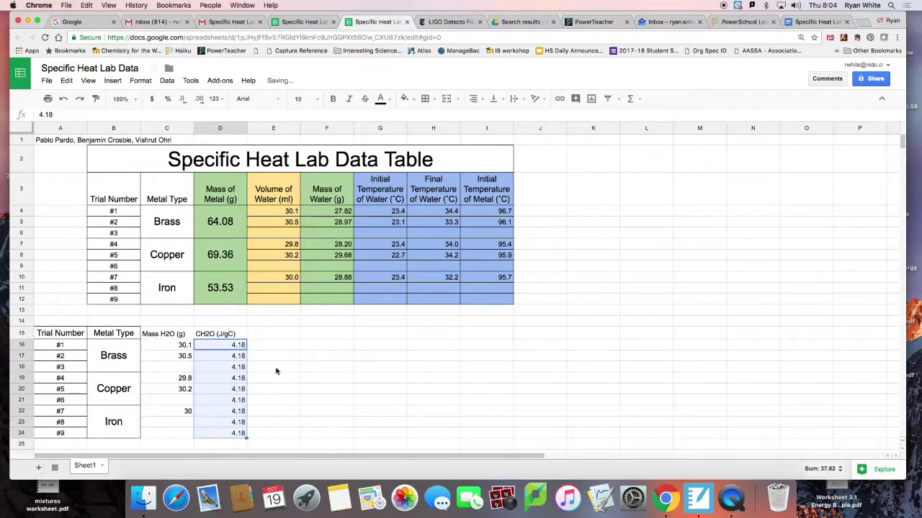
left_click(274, 333)
left_click(679, 501)
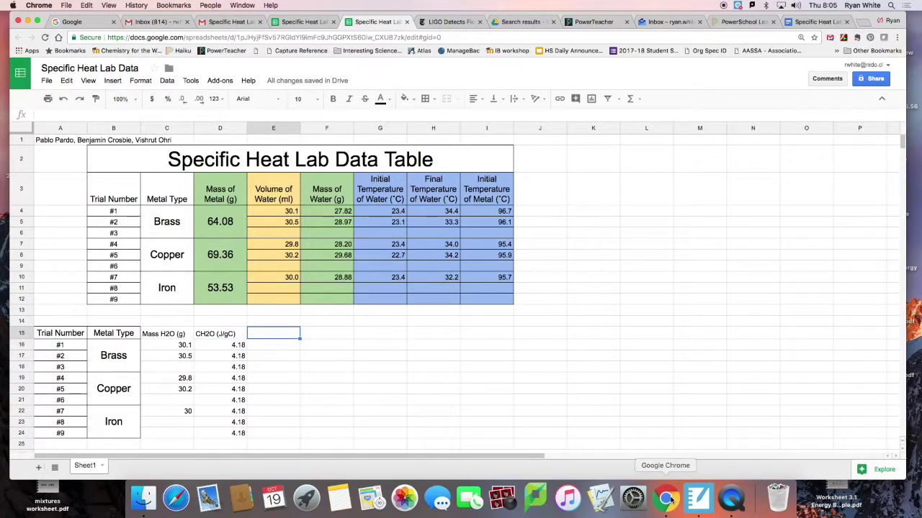
left_click(698, 498)
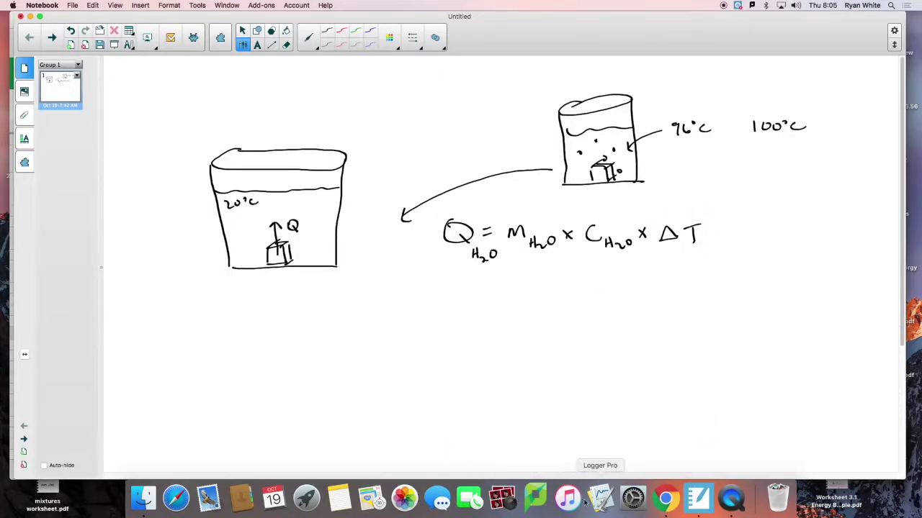
left_click(665, 498)
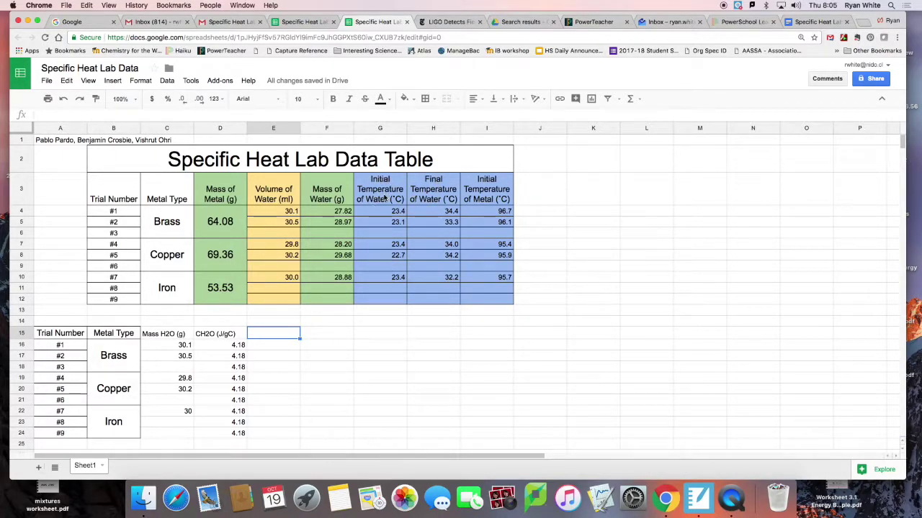
Add the heading 'Temp Change H2O (C)' and compute trial 1's change as =H4-G4 in E16
type("Temp Change H2O (C)")
key("Return")
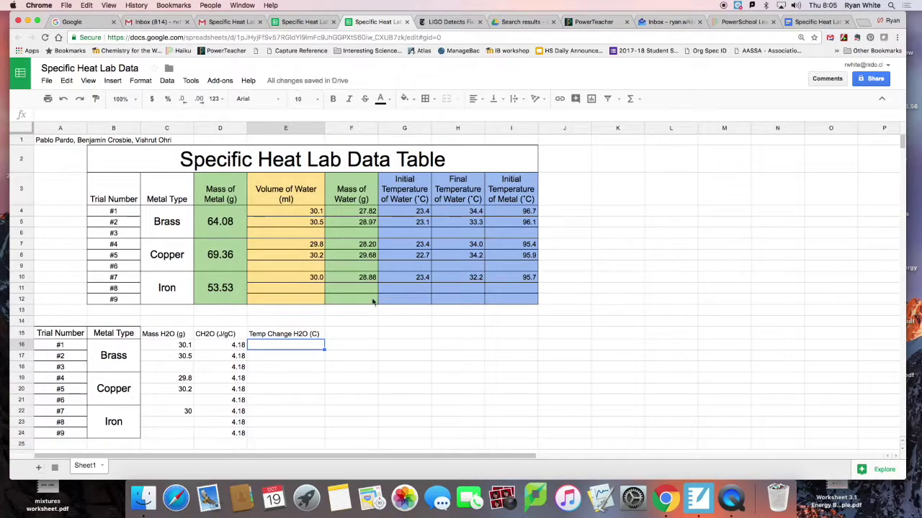
left_click(82, 114)
type("=")
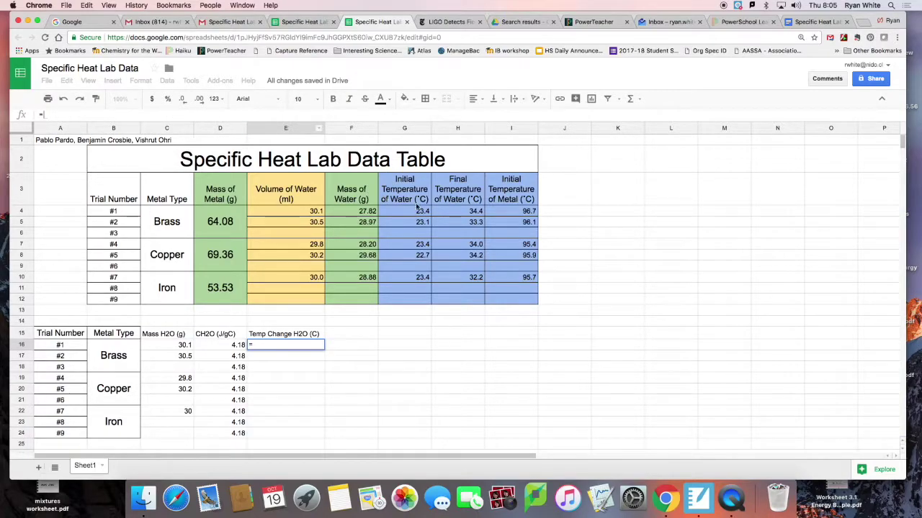
left_click(467, 214)
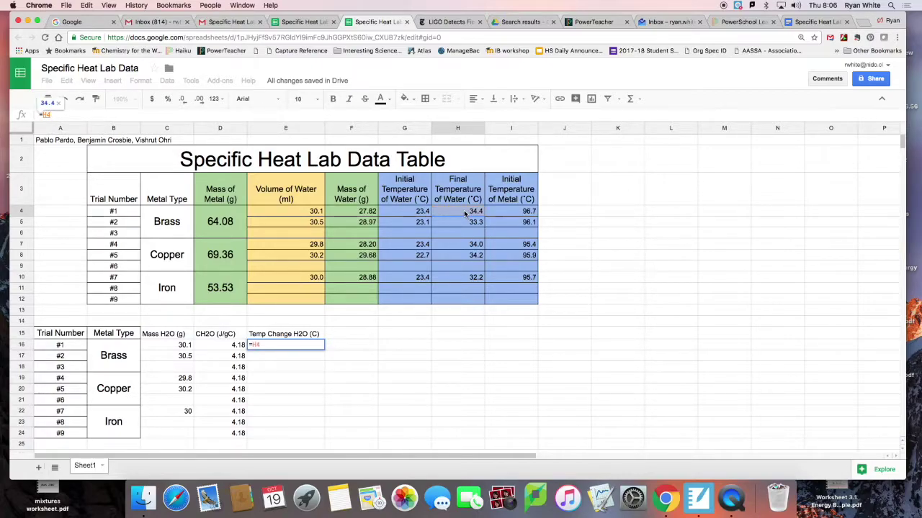
type("-")
left_click(404, 212)
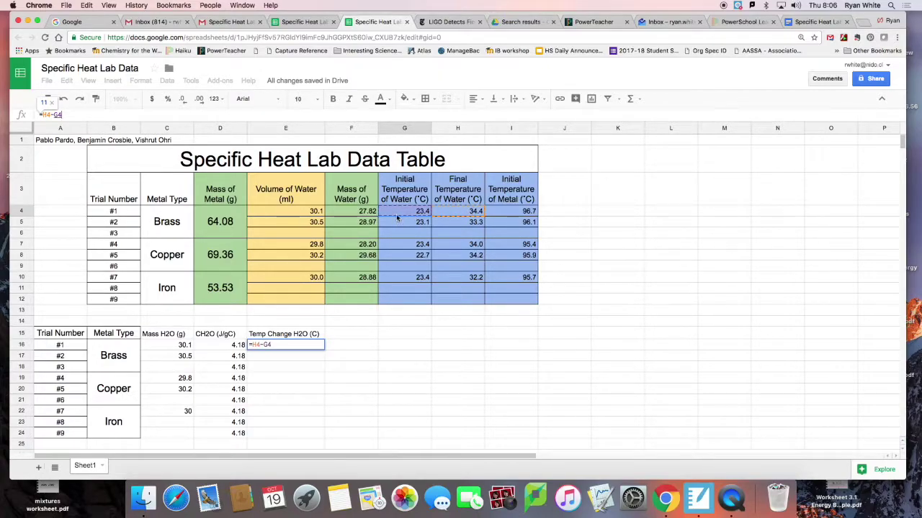
key("Return")
Fill the temperature change formula down through row 24, removing the 0.0 results for trials without data
left_click(314, 345)
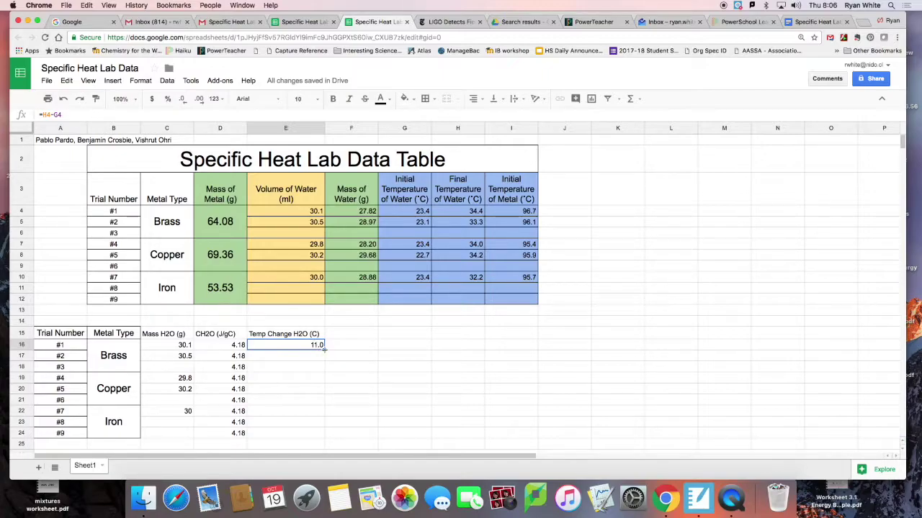
left_click_drag(324, 349, 325, 435)
left_click(371, 401)
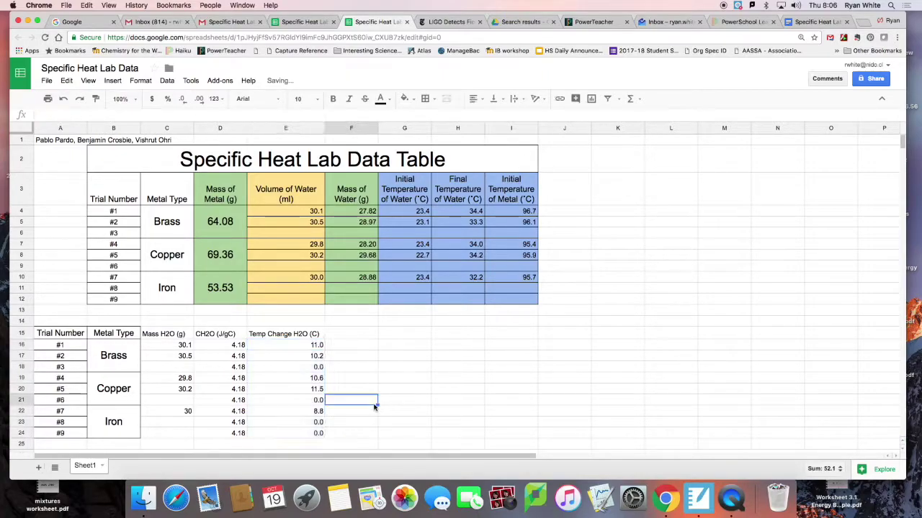
left_click(312, 368)
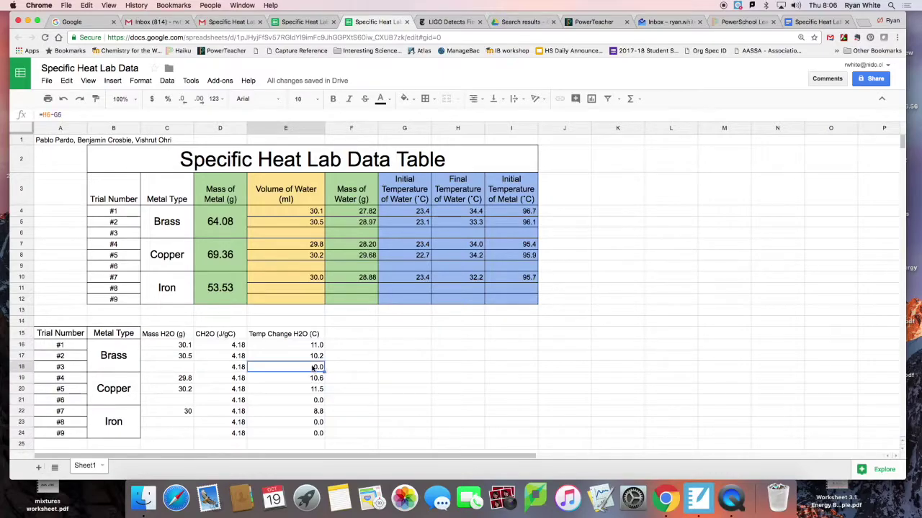
key("ctrl+z")
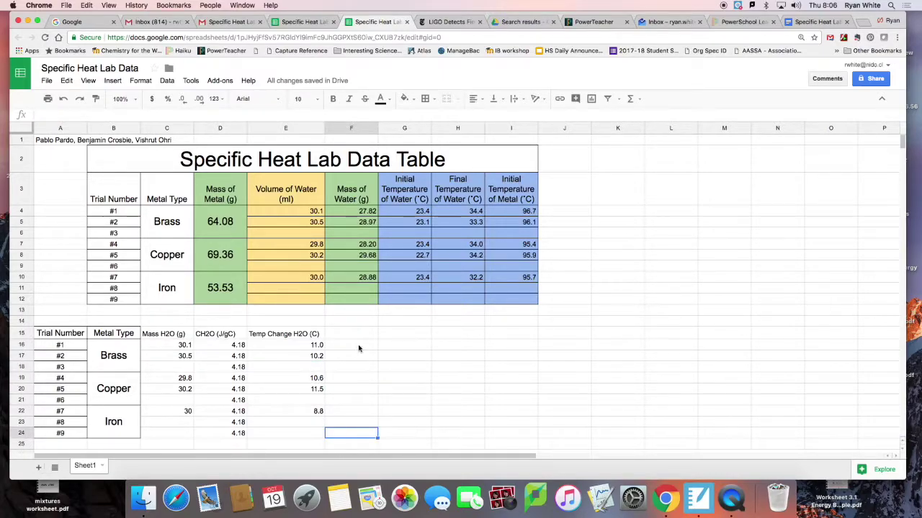
left_click(698, 498)
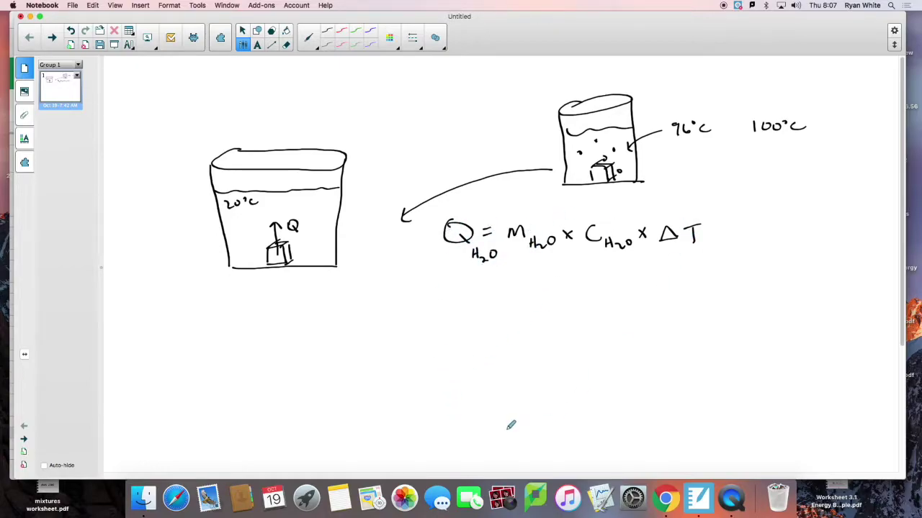
left_click(665, 499)
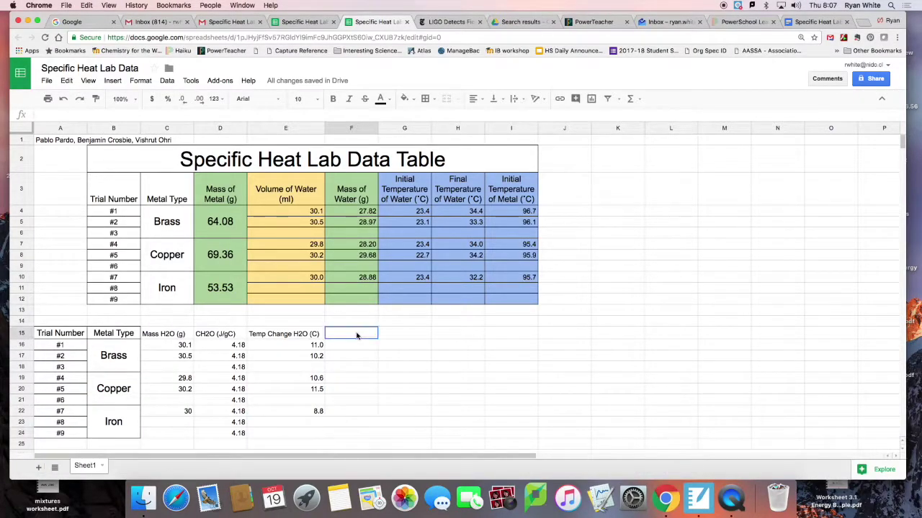
Add the QH2O(J) heading and enter =C16*D16*E16 for trial 1
type("QH2O(J")
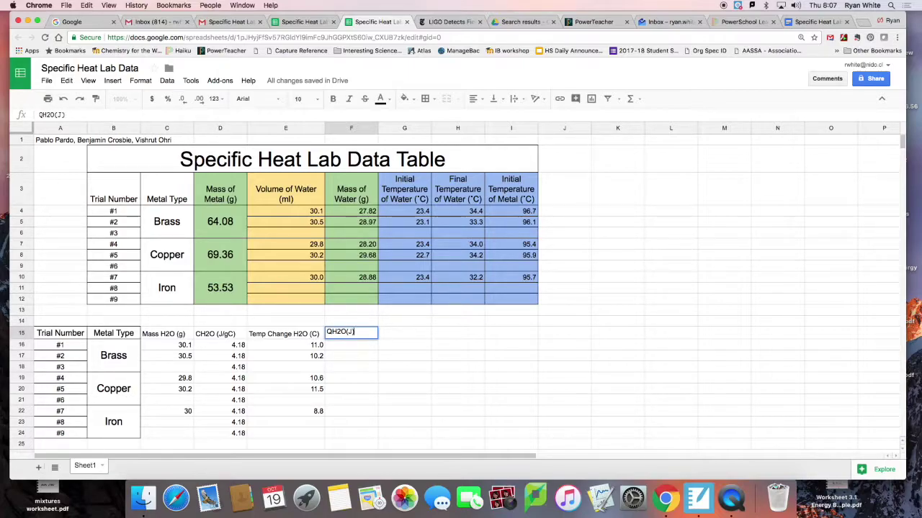
key("Return")
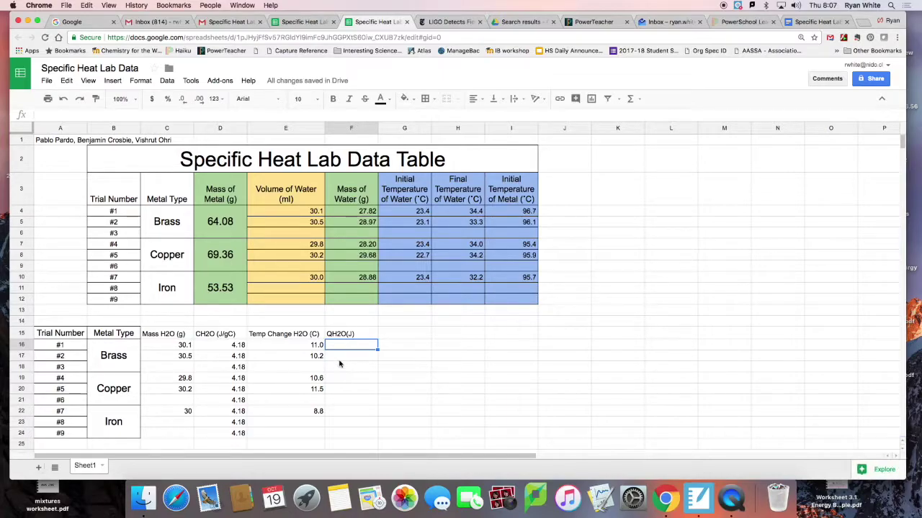
left_click(174, 116)
type("=")
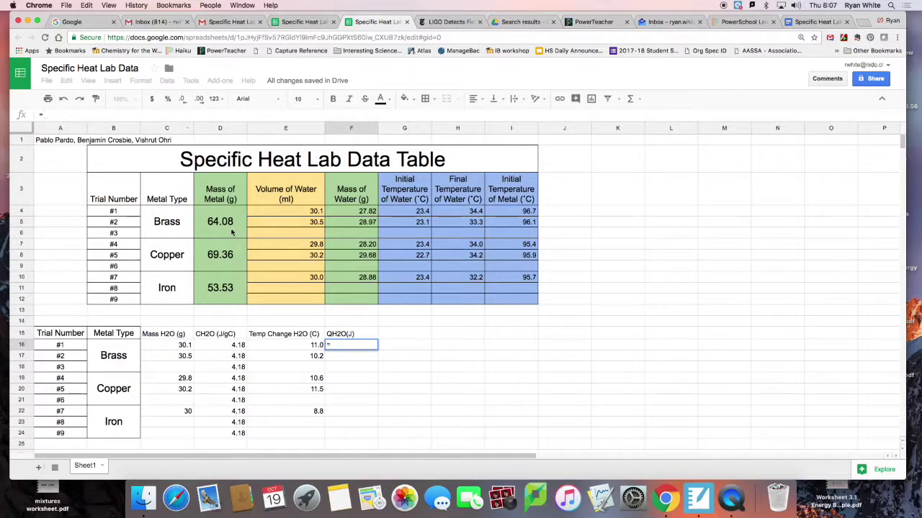
left_click(176, 347)
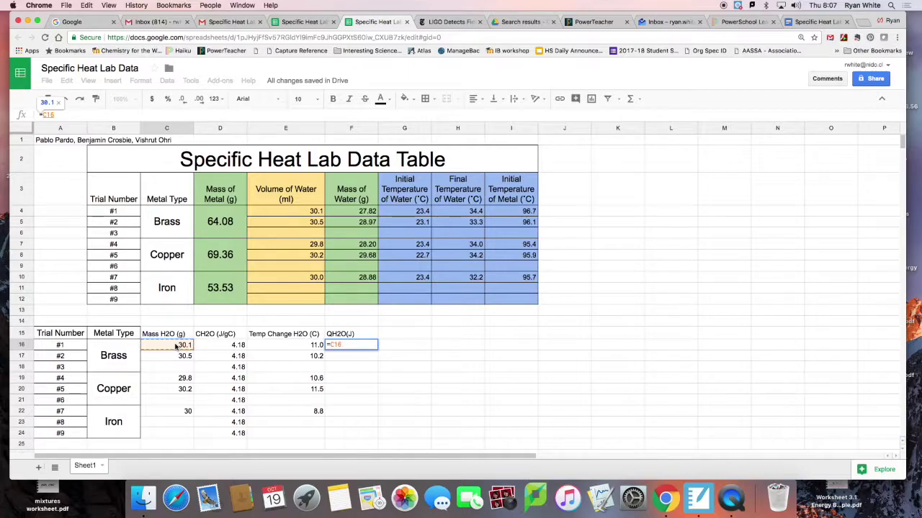
type("*")
left_click(211, 347)
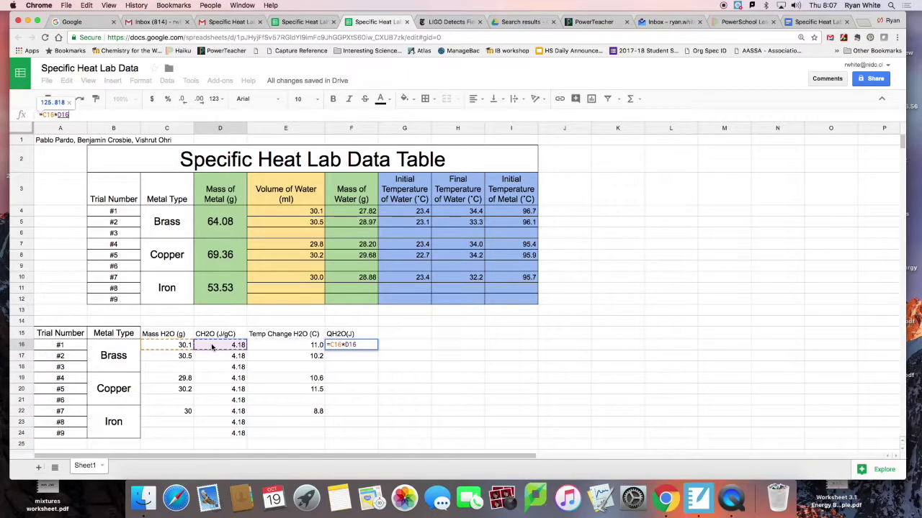
type("*")
left_click(281, 349)
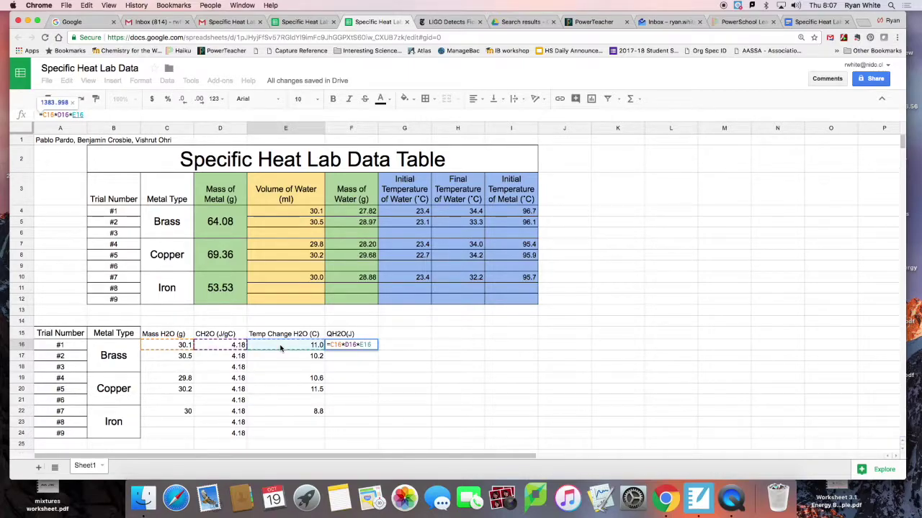
key("Return")
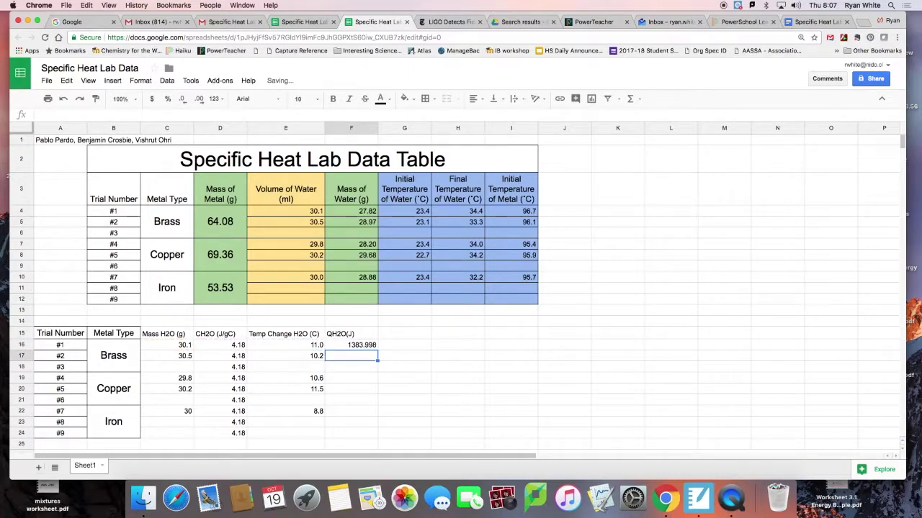
Copy the QH2O formula down to trial 9 and clear the zero results
left_click(353, 346)
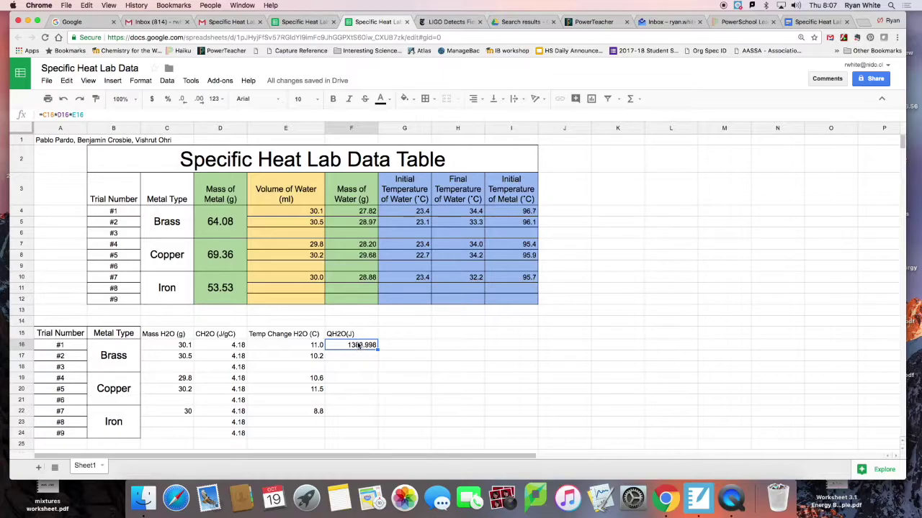
key("super+plus")
left_click_drag(428, 269, 423, 370)
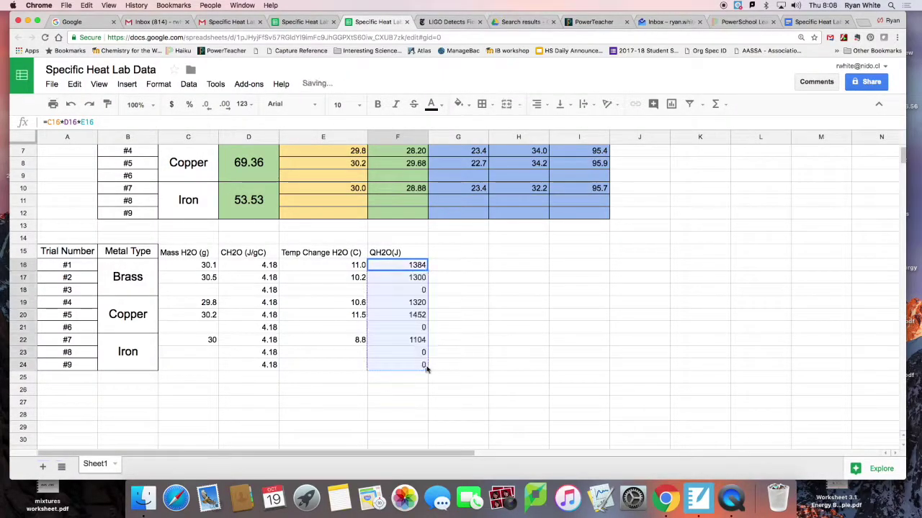
left_click(422, 292)
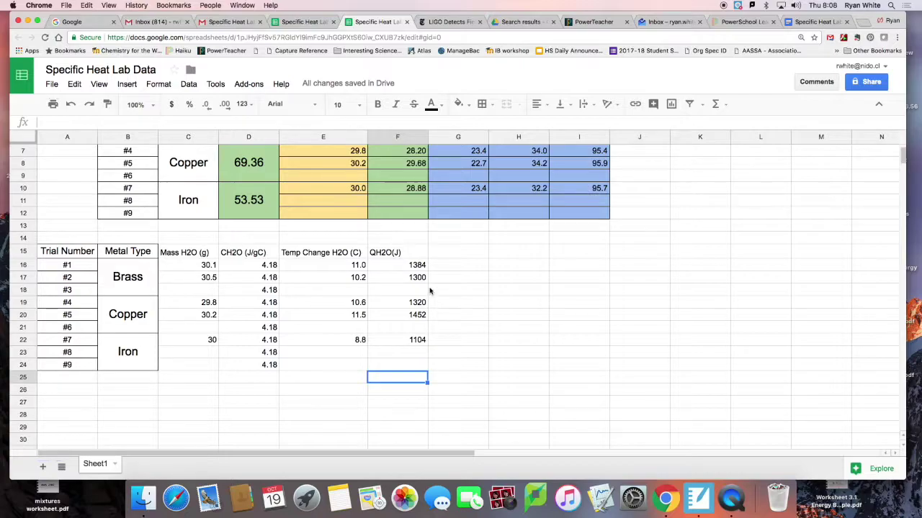
left_click(442, 254)
scroll(442, 254, "down", 2)
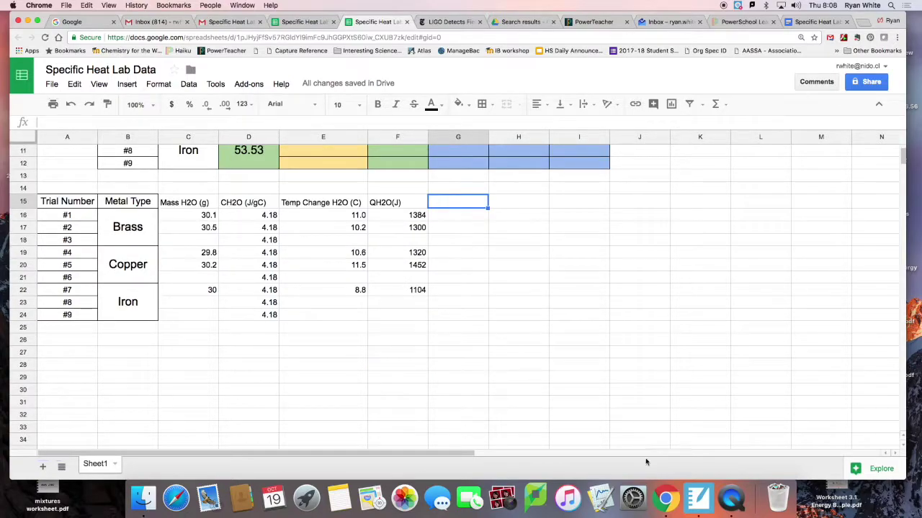
left_click(698, 498)
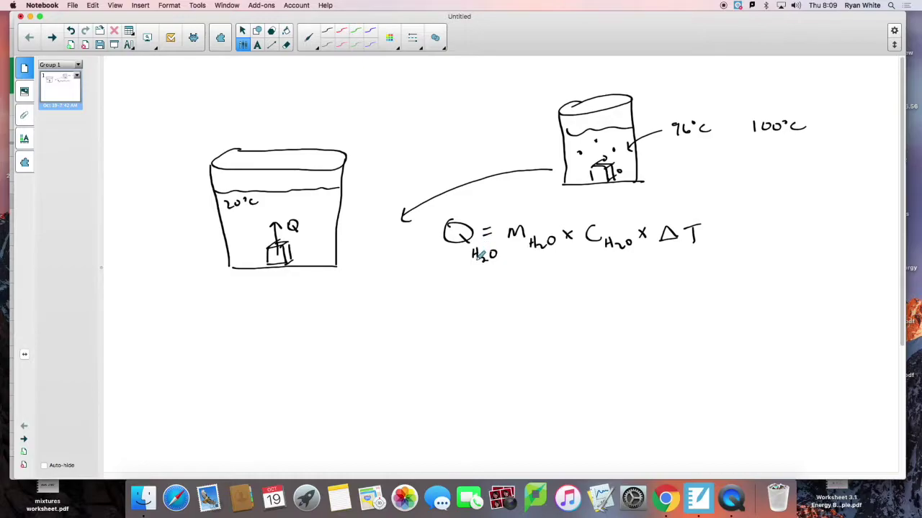
Handwrite Q_H2O = −Q_cube below the heat equation on the whiteboard
mouse_move(456, 288)
left_mouse_down()
mouse_move(443, 312)
mouse_move(458, 303)
mouse_move(503, 314)
mouse_move(550, 297)
mouse_move(563, 314)
left_mouse_up()
mouse_move(569, 310)
left_mouse_down()
mouse_move(607, 308)
mouse_move(610, 316)
left_mouse_up()
left_click_drag(524, 296, 530, 296)
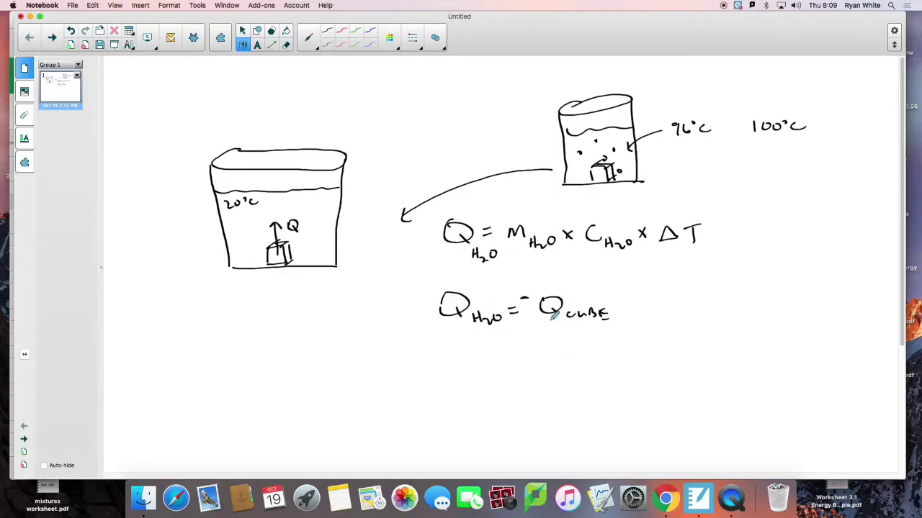
left_click(666, 498)
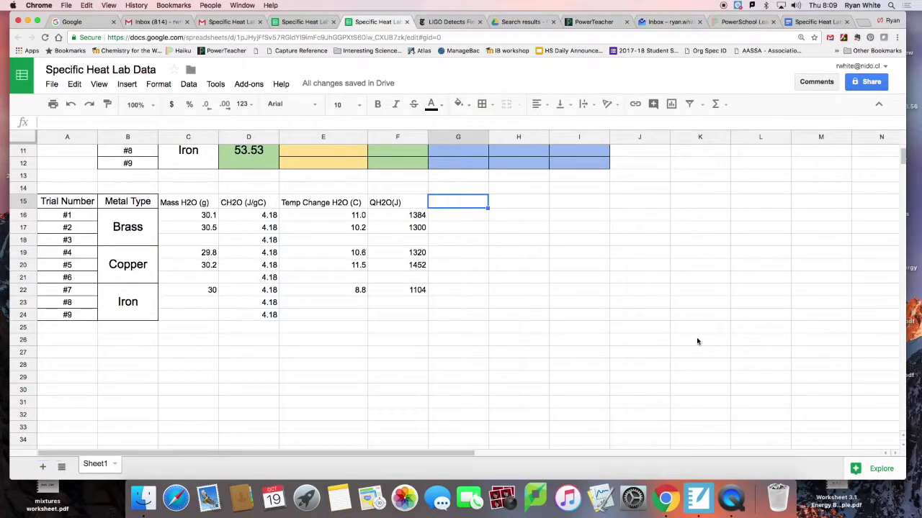
Add the 'Qcube (J)' heading in G15 and enter =-F16 for trial 1
type("Qcube")
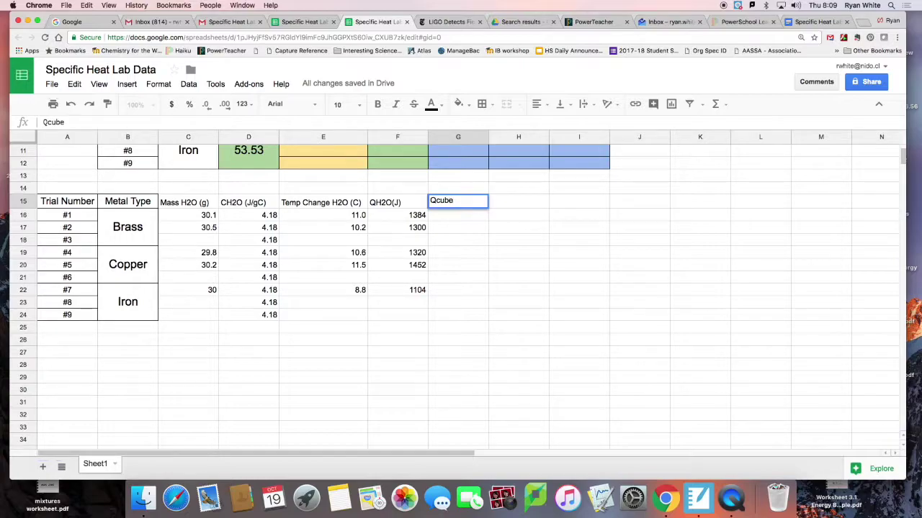
type(" (J)")
left_click(458, 216)
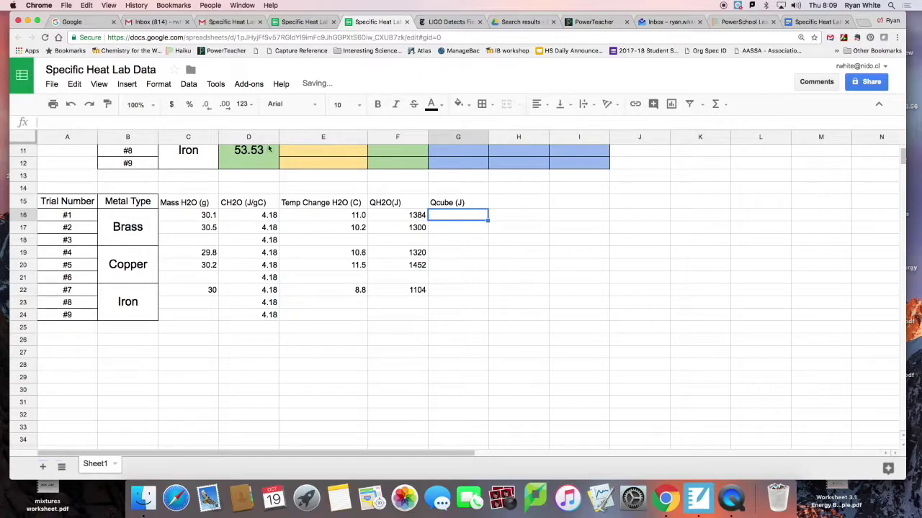
type("=")
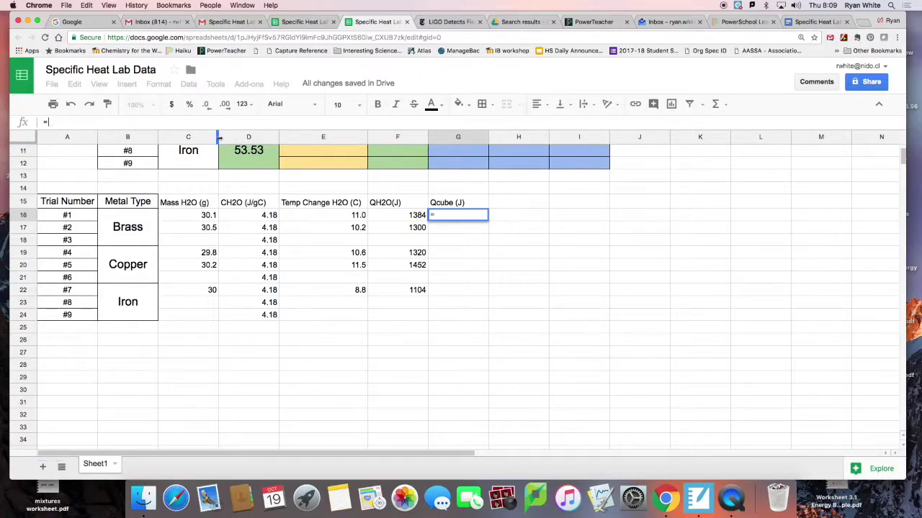
type("-")
left_click(398, 218)
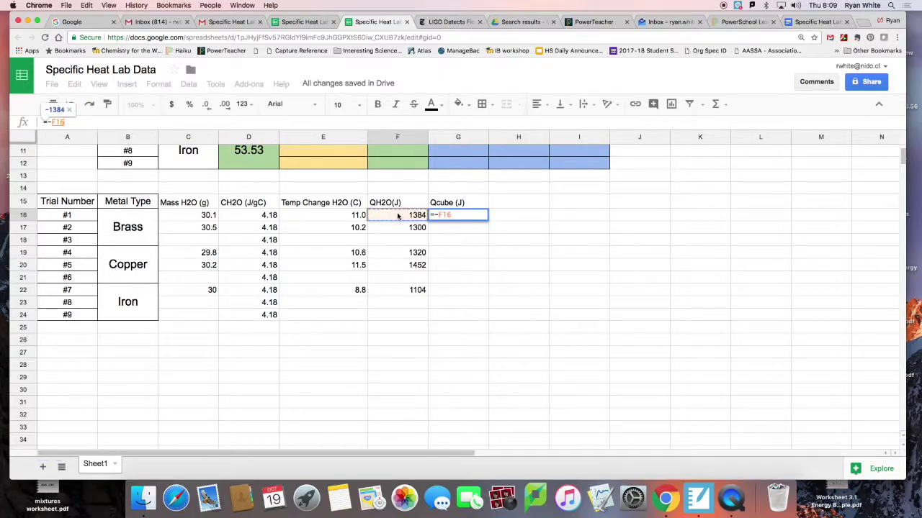
key("Return")
Delete the zero Qcube results for trials 3 and 6
left_click(483, 239)
key("Delete")
left_click(476, 278)
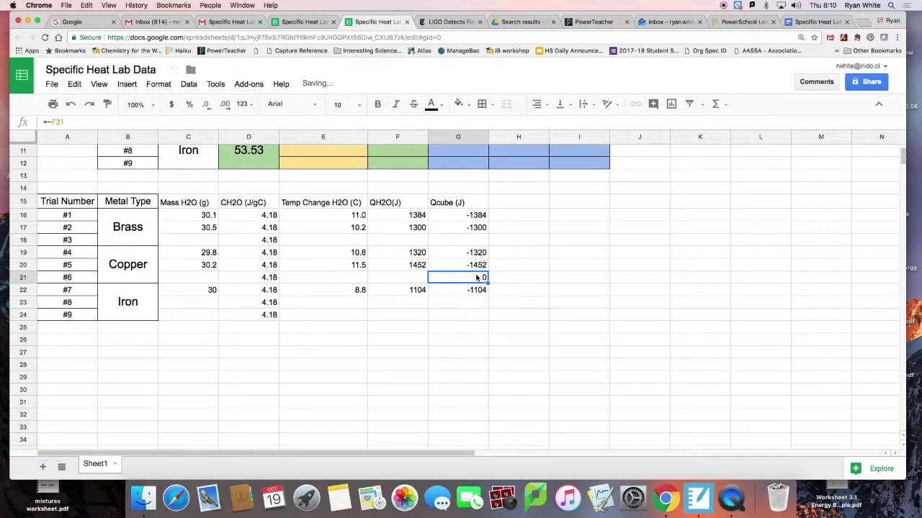